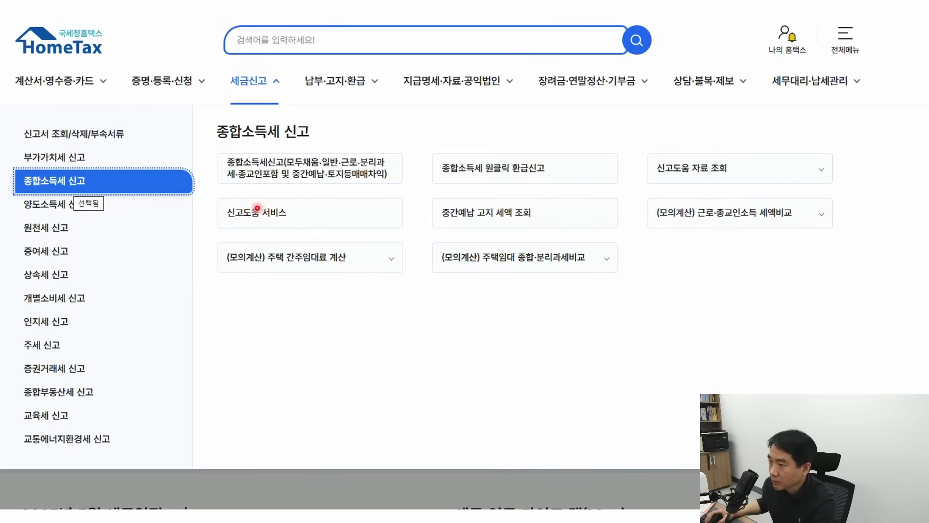
Consult the basic information in the 신고도움 서비스 for 2024 and return to the 종합소득세 신고 options
{"action": "left_click", "coordinate": [282, 220]}
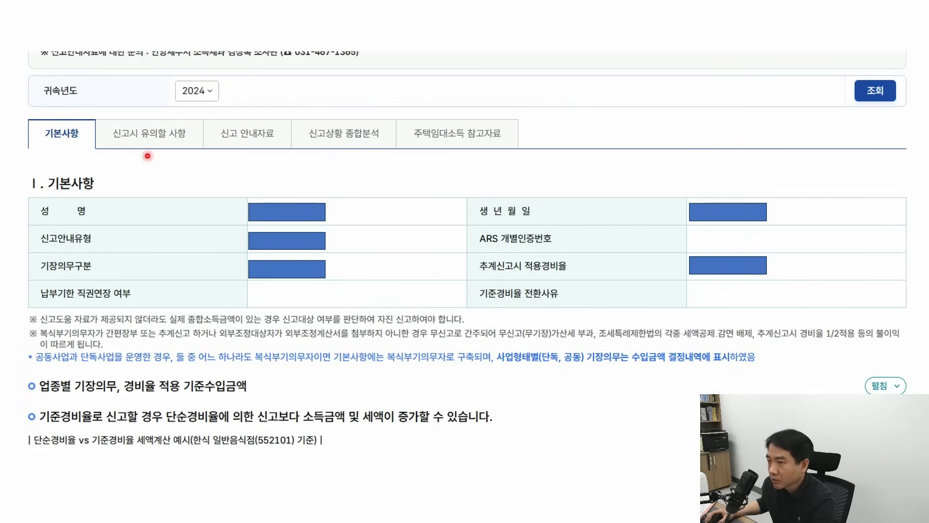
{"action": "key", "text": "alt+Left"}
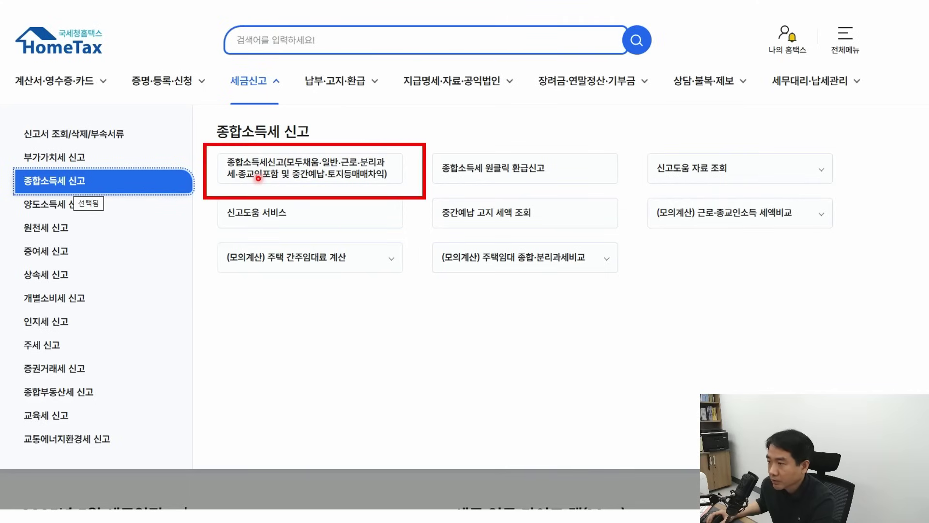
Start a 정기신고 under 일반 신고 in the 종합소득세신고 filing page
{"action": "left_click", "coordinate": [258, 178]}
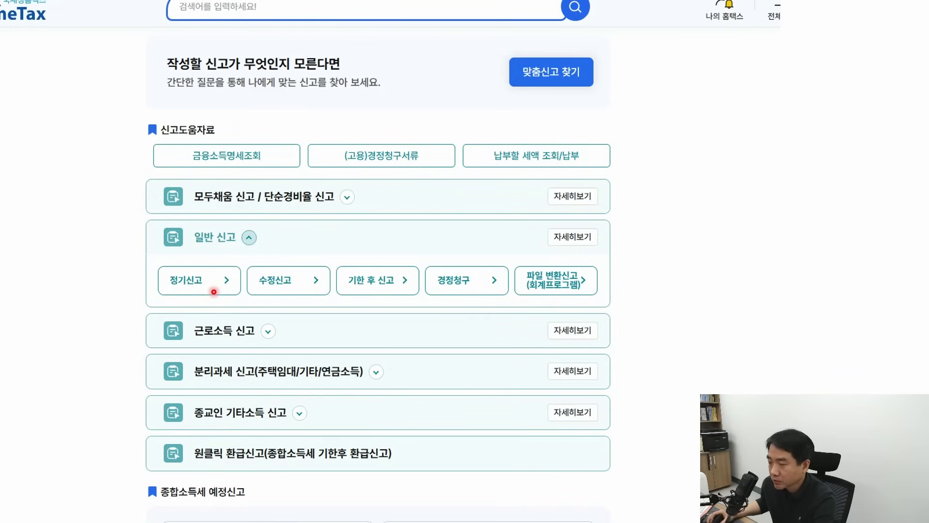
{"action": "left_click", "coordinate": [195, 270]}
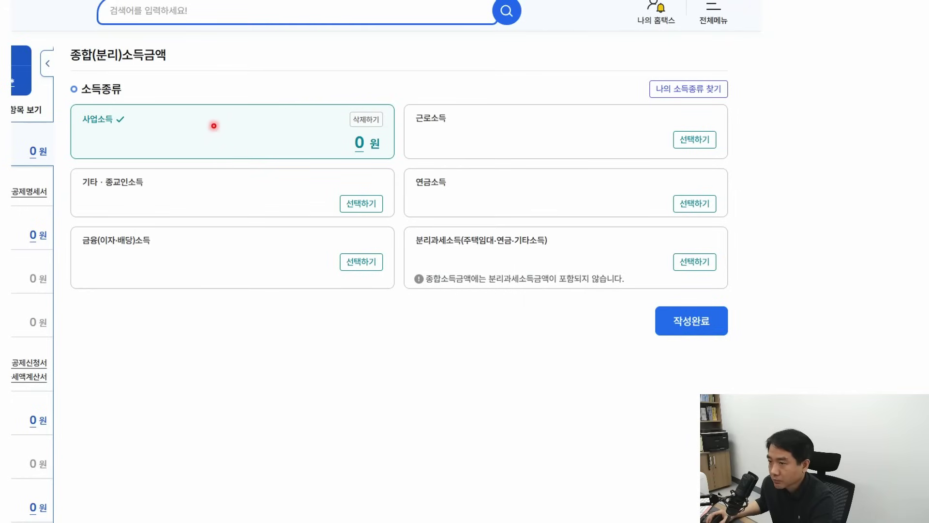
Set up the 사업소득 questionnaire with 간편장부대상자, filing type 간편장부 and 예 for question 3, and apply the answers
{"action": "left_click", "coordinate": [364, 144]}
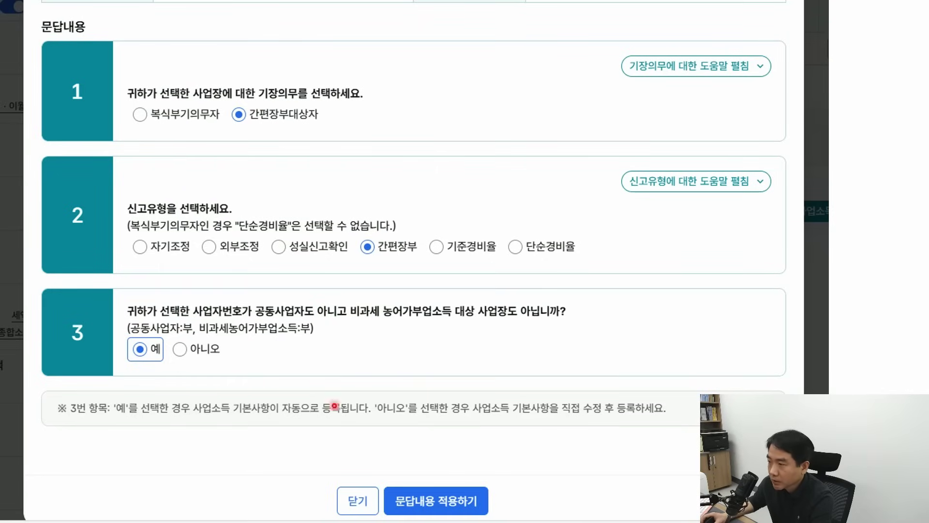
{"action": "key", "text": "Return"}
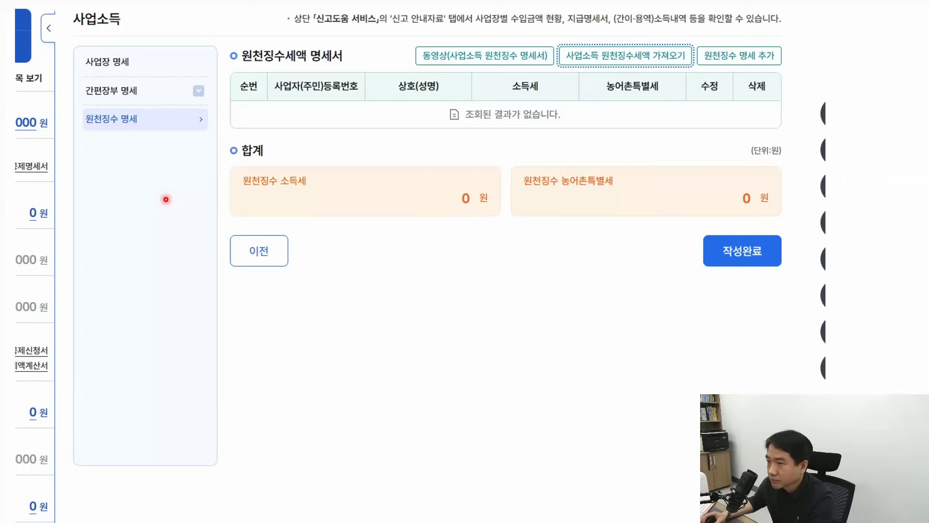
Fill in the 간편장부 revenue and expense statement, including 매출액 95,000,000, 급료 50,000,000, 임차료 3,600,000 and 차량유지비 5,000,000
{"action": "left_click", "coordinate": [113, 223]}
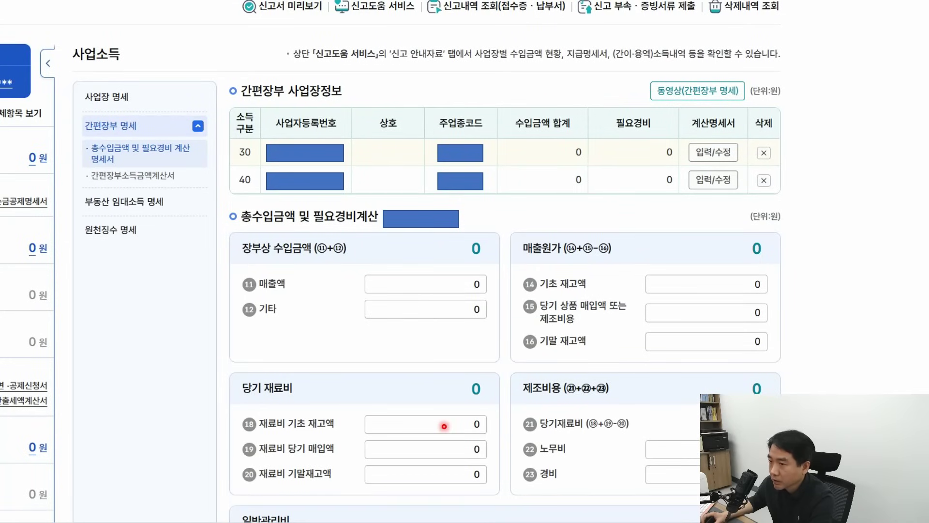
{"action": "key", "text": "alt+Tab"}
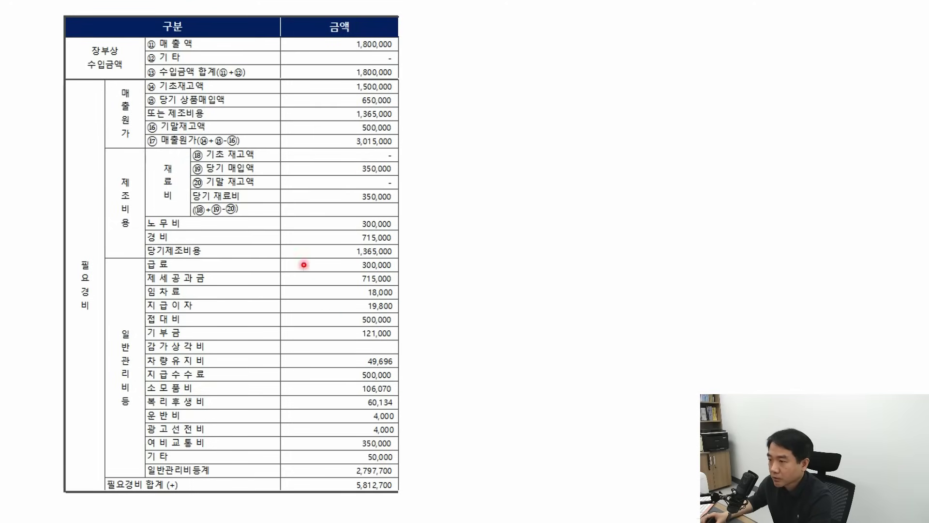
{"action": "key", "text": "alt+Tab"}
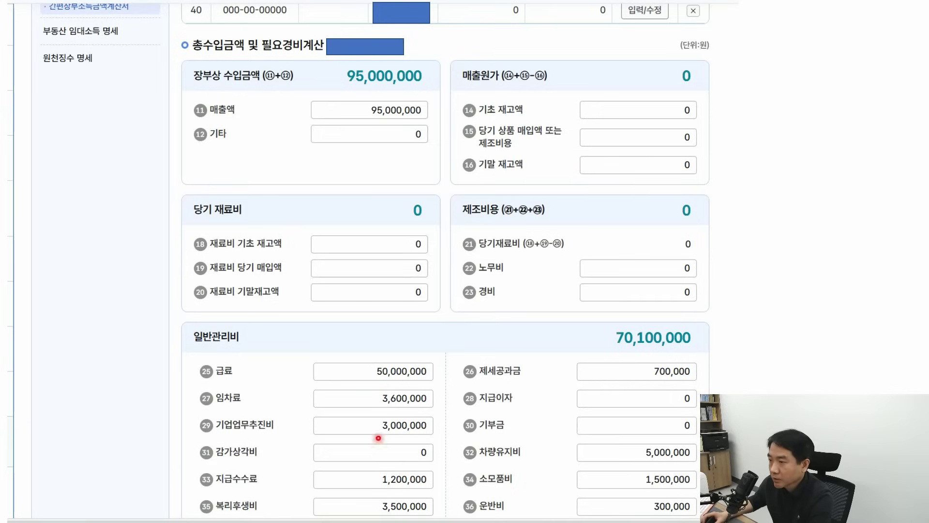
{"action": "scroll", "coordinate": [377, 435], "scroll_direction": "down", "scroll_amount": 5}
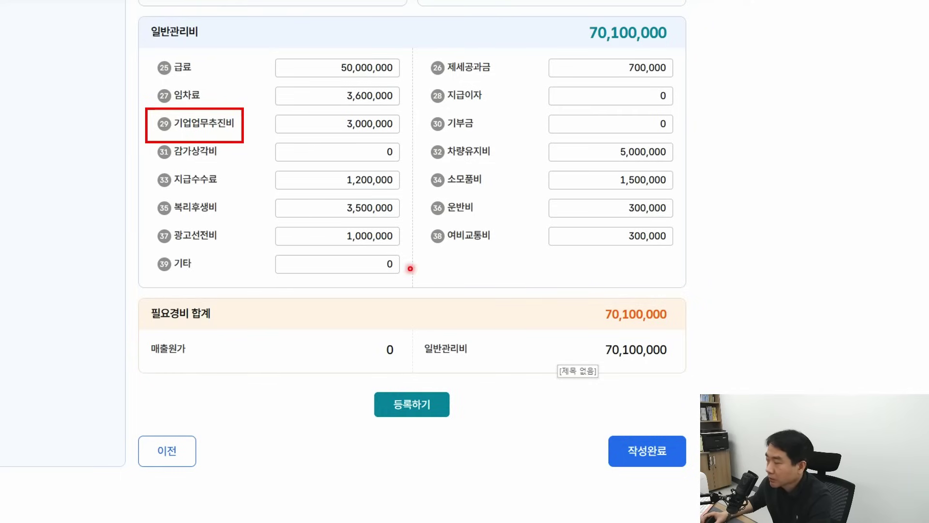
{"action": "scroll", "coordinate": [409, 267], "scroll_direction": "up", "scroll_amount": 8}
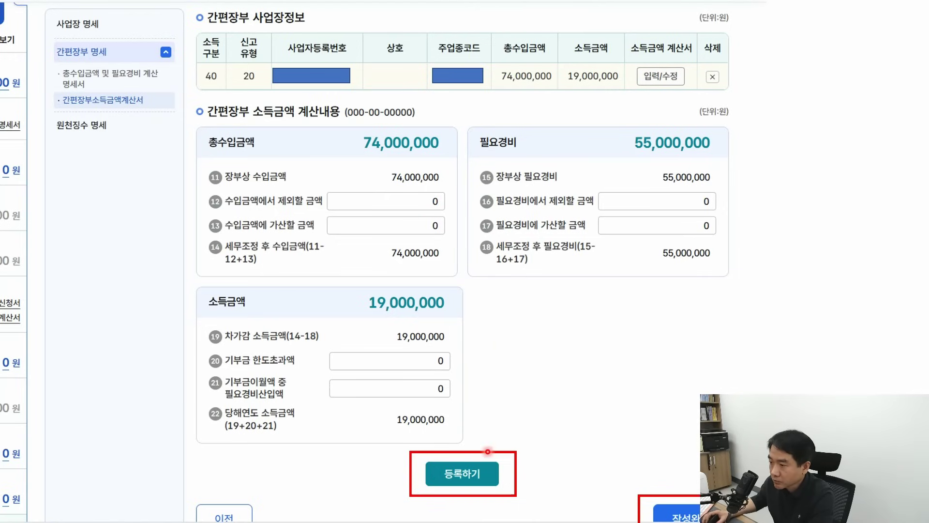
Register the 간편장부 소득금액 계산내용 and go through the 결손금·이월결손금공제명세서 without entering a carried-over loss
{"action": "left_click", "coordinate": [462, 474]}
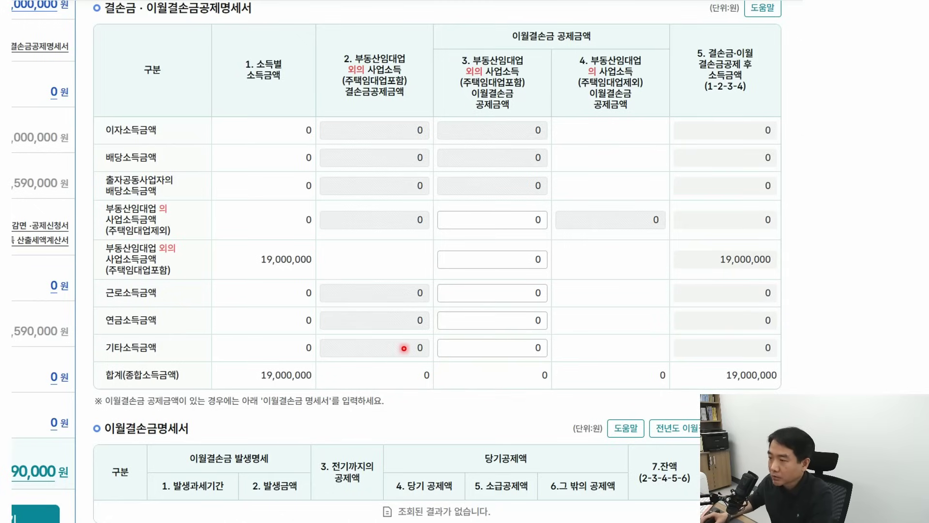
{"action": "key", "text": "alt+Tab"}
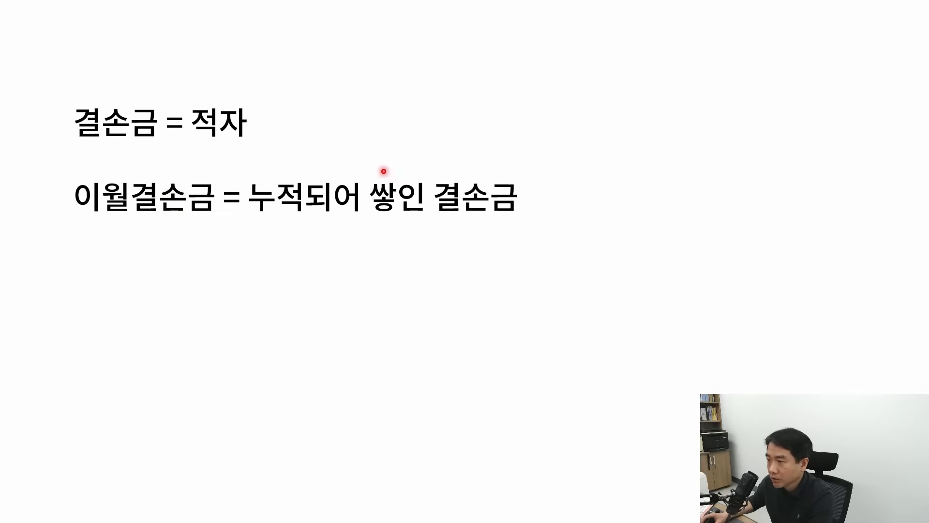
{"action": "key", "text": "alt+Tab"}
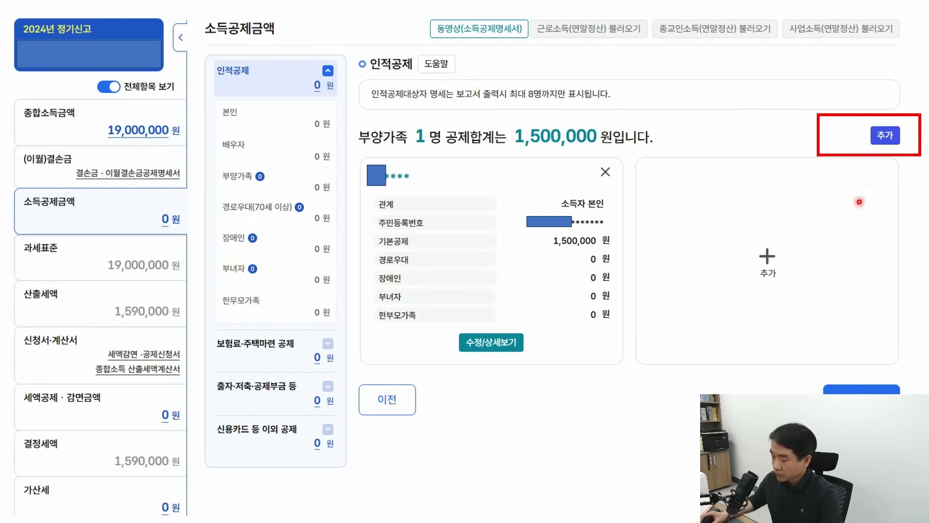
Add a dependant to 인적공제, load the 국민연금보험료 deduction and dismiss the credit card deduction notice
{"action": "left_click", "coordinate": [850, 163]}
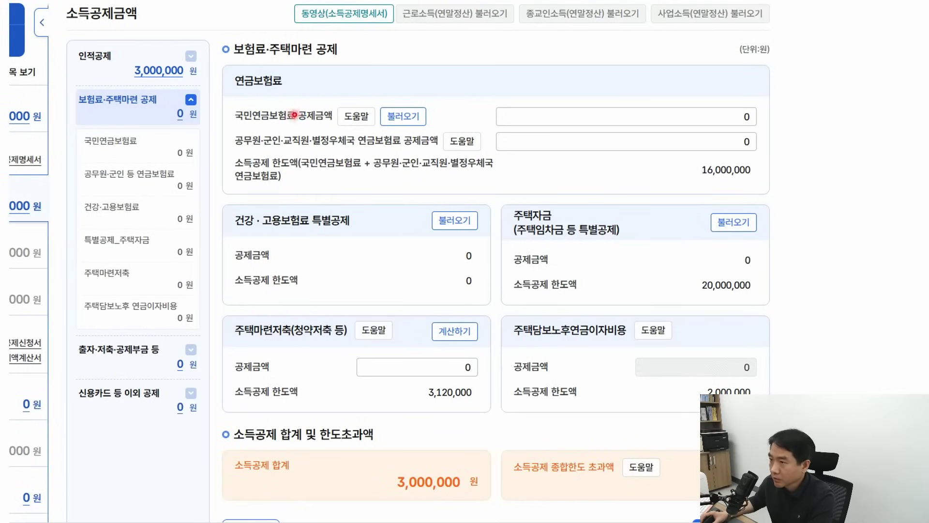
{"action": "left_click", "coordinate": [409, 110]}
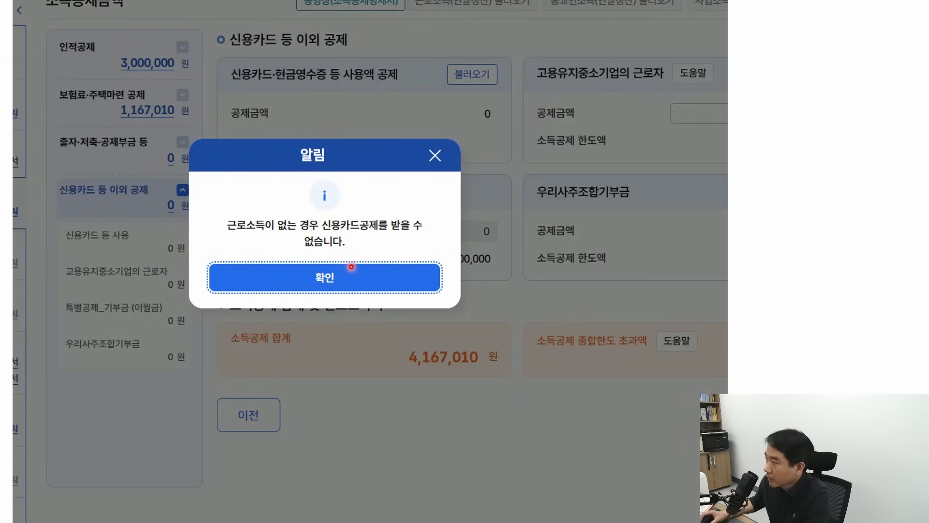
{"action": "left_click", "coordinate": [353, 269]}
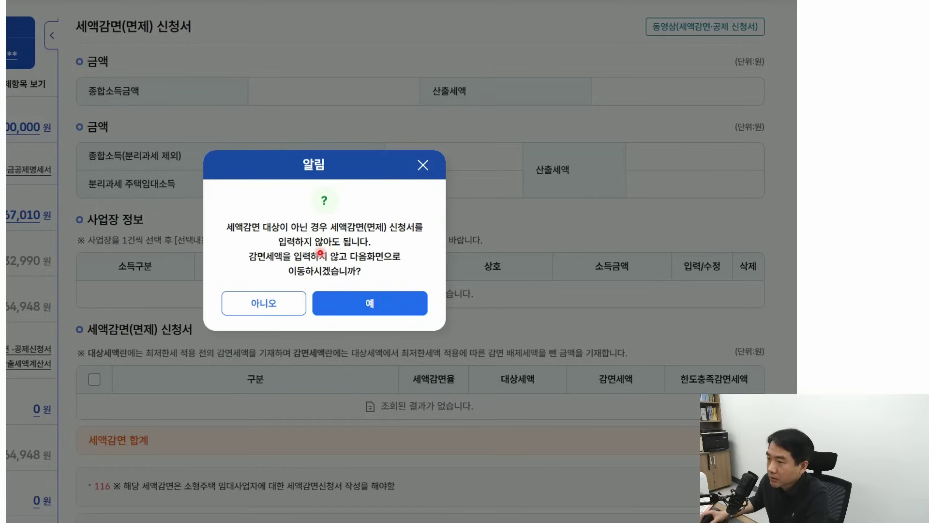
Look through the reduction items and notes of the 세액감면(면제) 신청서, including the form for items 101 and 102
{"action": "key", "text": "Escape"}
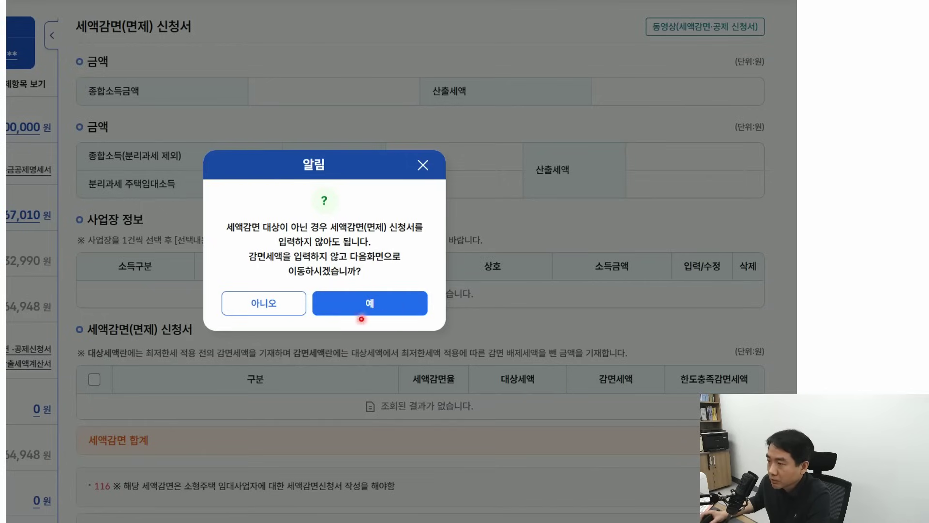
{"action": "left_click", "coordinate": [373, 295]}
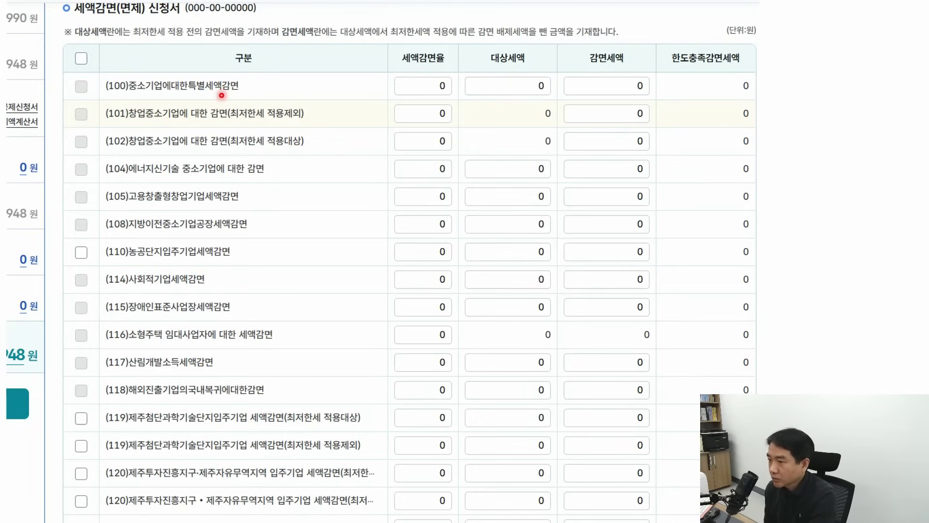
{"action": "scroll", "coordinate": [221, 96], "scroll_direction": "down", "scroll_amount": 15}
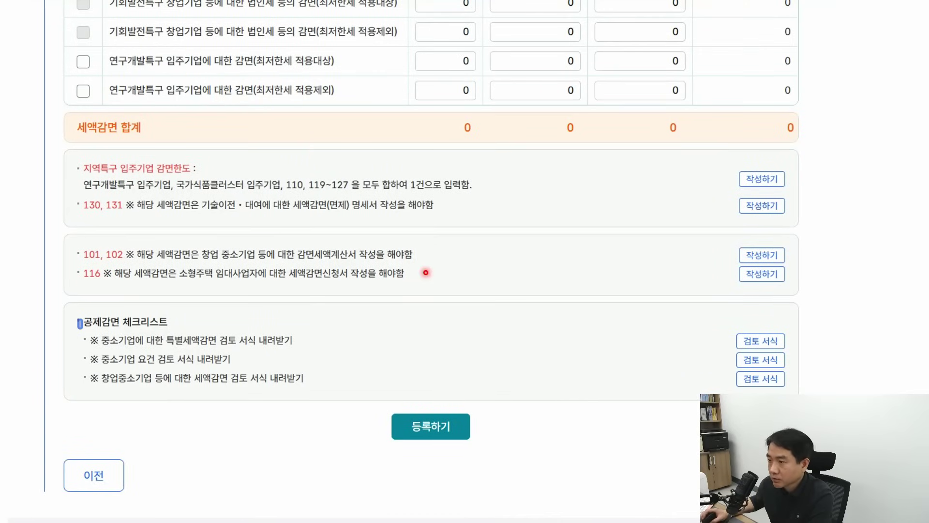
{"action": "left_click", "coordinate": [762, 254]}
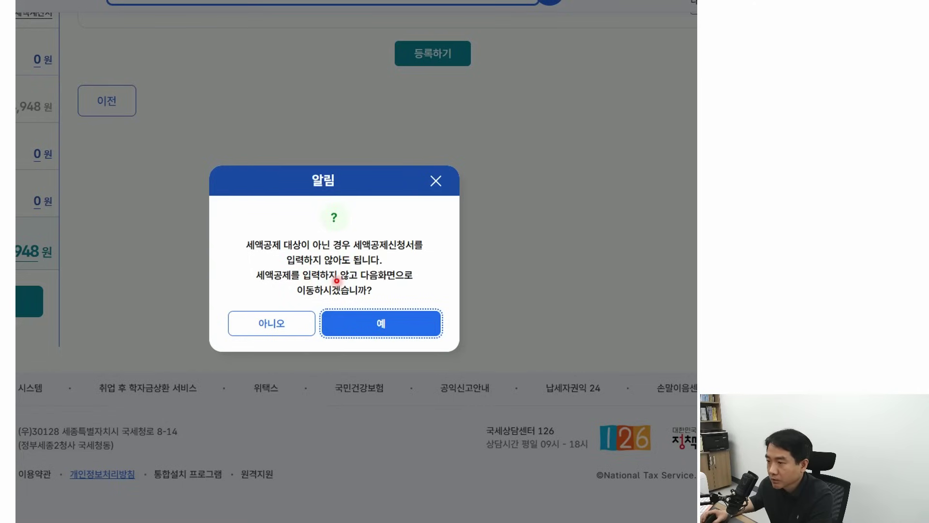
Review the 세액공제 신청서 items, the 세액감면(면제)명세서 and the marriage and child tax credit section
{"action": "key", "text": "Return"}
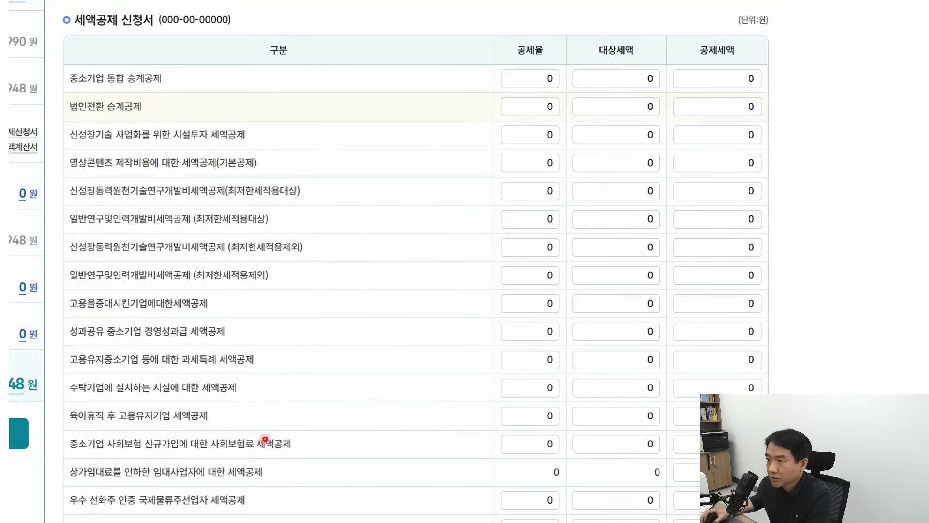
{"action": "scroll", "coordinate": [303, 317], "scroll_direction": "up", "scroll_amount": 10}
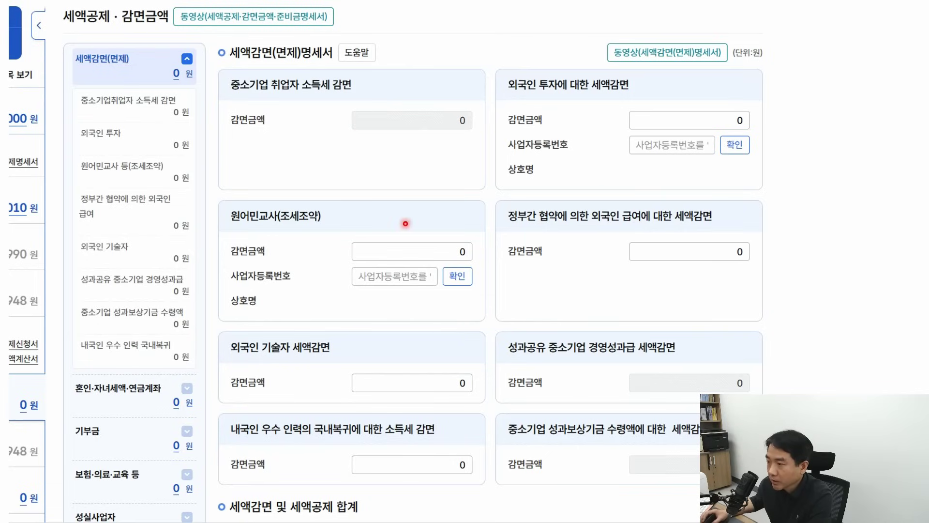
{"action": "scroll", "coordinate": [434, 257], "scroll_direction": "down", "scroll_amount": 3}
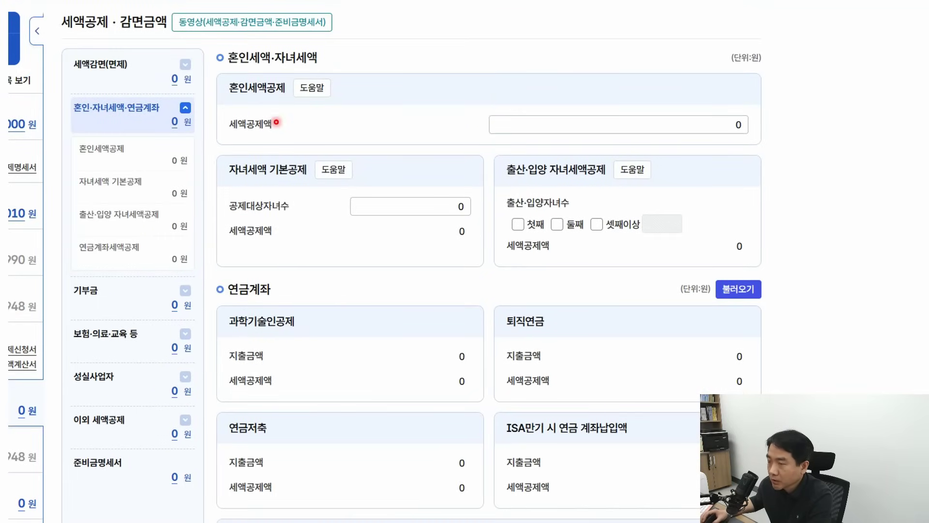
Enter 1,800,000 for 연금저축 in the pension account credit calculator, apply the calculated credit and complete the section
{"action": "left_click", "coordinate": [327, 90]}
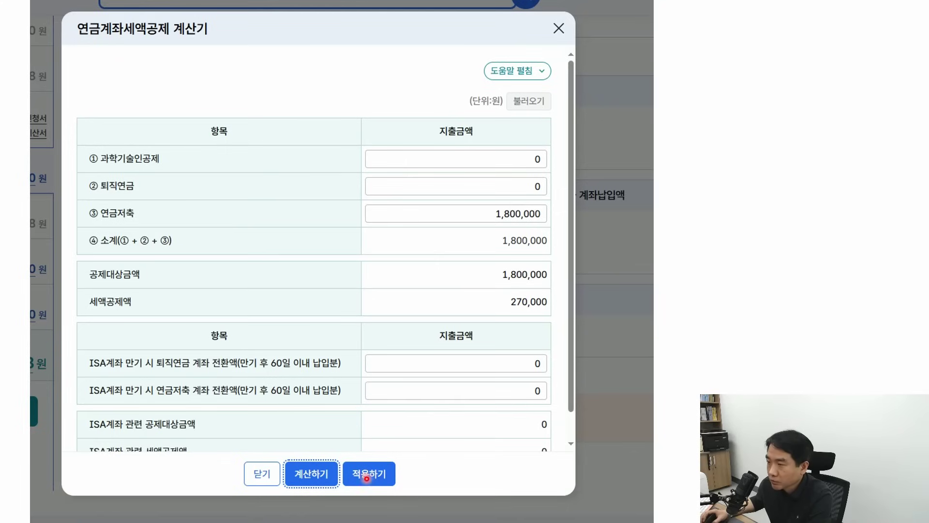
{"action": "left_click", "coordinate": [364, 473]}
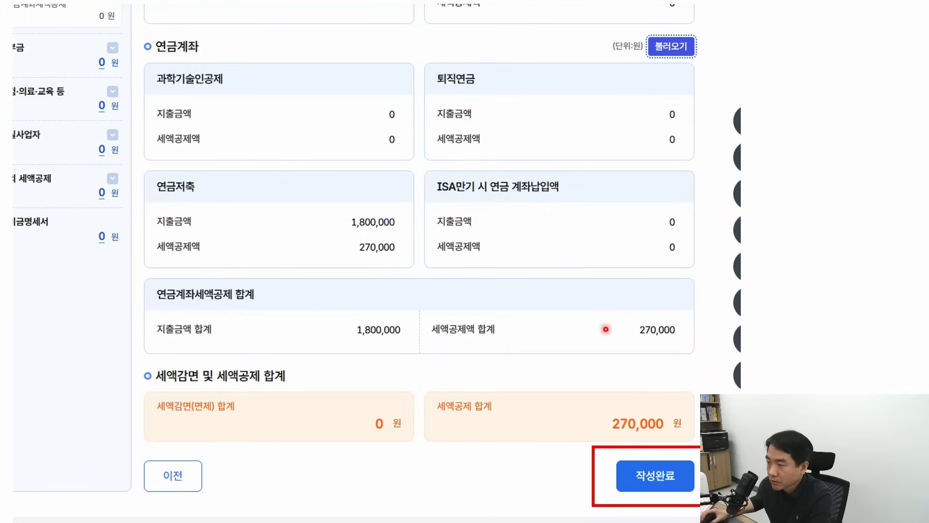
{"action": "left_click", "coordinate": [632, 481]}
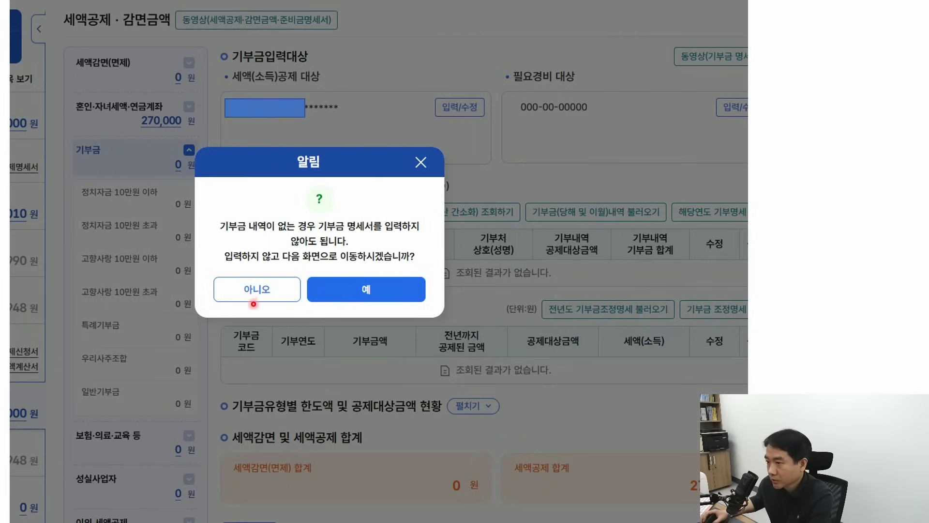
Decline skipping the 기부금 statement, review its 세액공제 and 필요경비 options and 기부금 조정명세 entry, and complete the section
{"action": "left_click", "coordinate": [250, 286]}
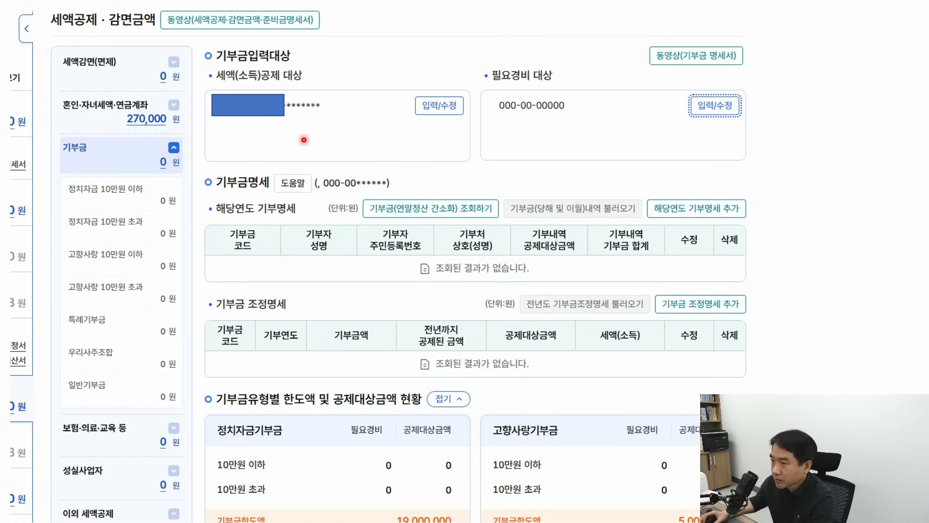
{"action": "key", "text": "alt+Tab"}
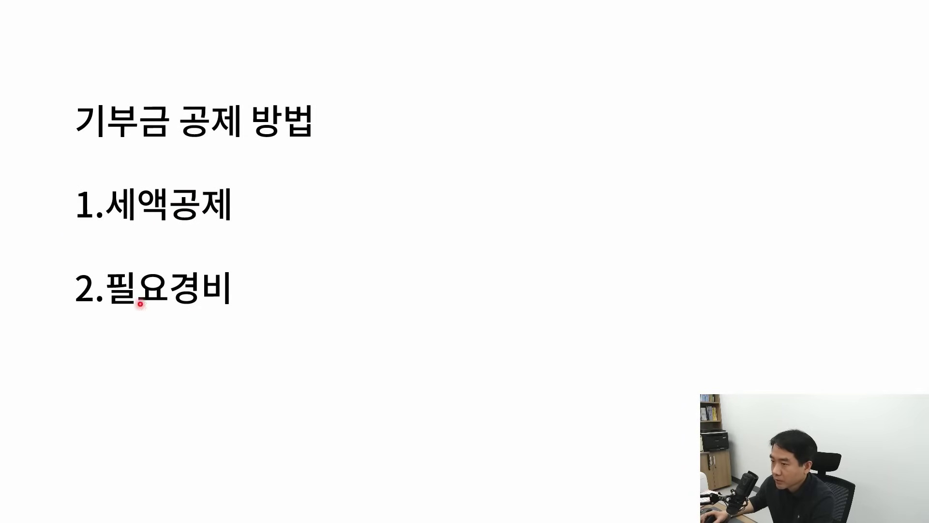
{"action": "key", "text": "alt+Tab"}
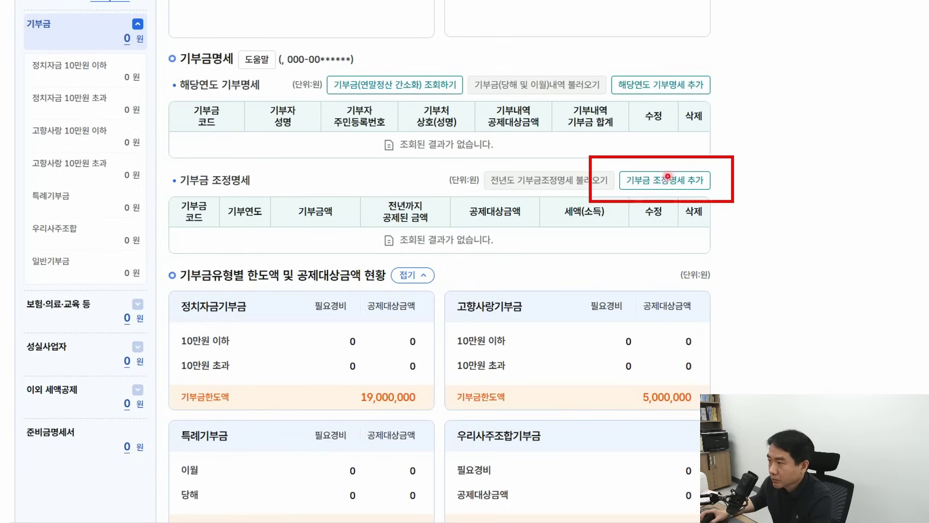
{"action": "left_click", "coordinate": [670, 180]}
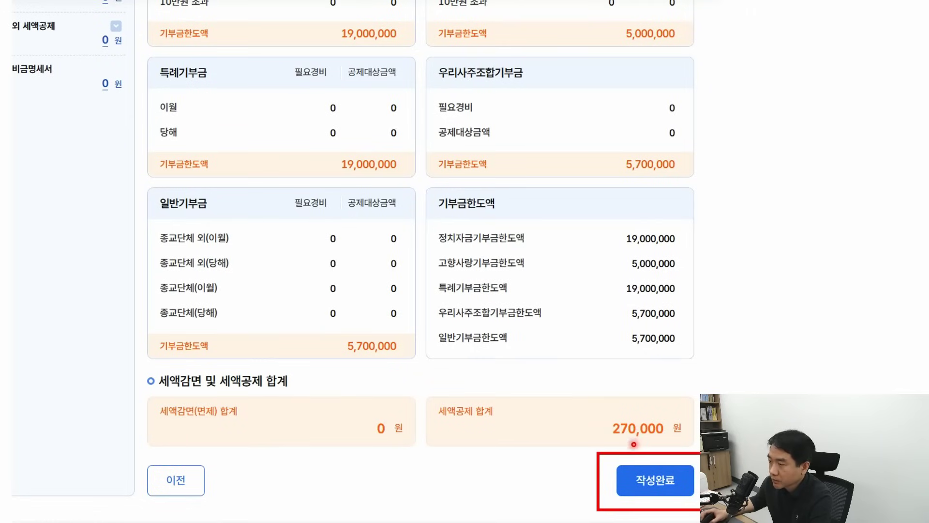
{"action": "left_click", "coordinate": [625, 482]}
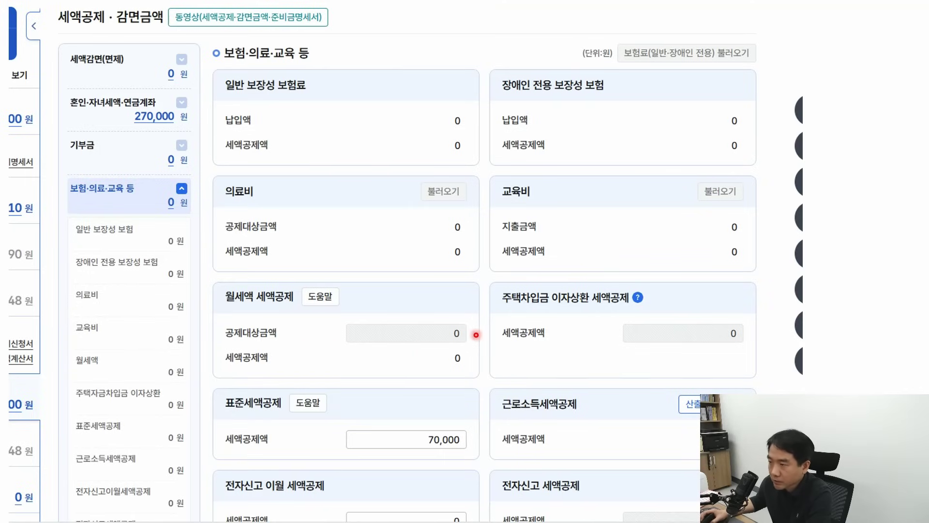
Review the 보험·의료·교육 등 and 이외 세액공제 sections, including the help for 표준세액공제 and 전자계산서발급전송 세액공제
{"action": "scroll", "coordinate": [477, 335], "scroll_direction": "down", "scroll_amount": 5}
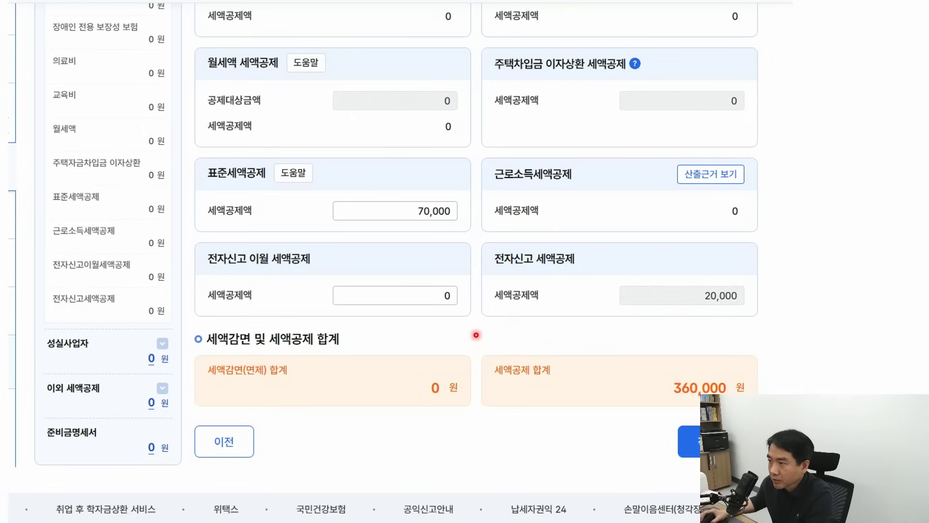
{"action": "left_click", "coordinate": [293, 173]}
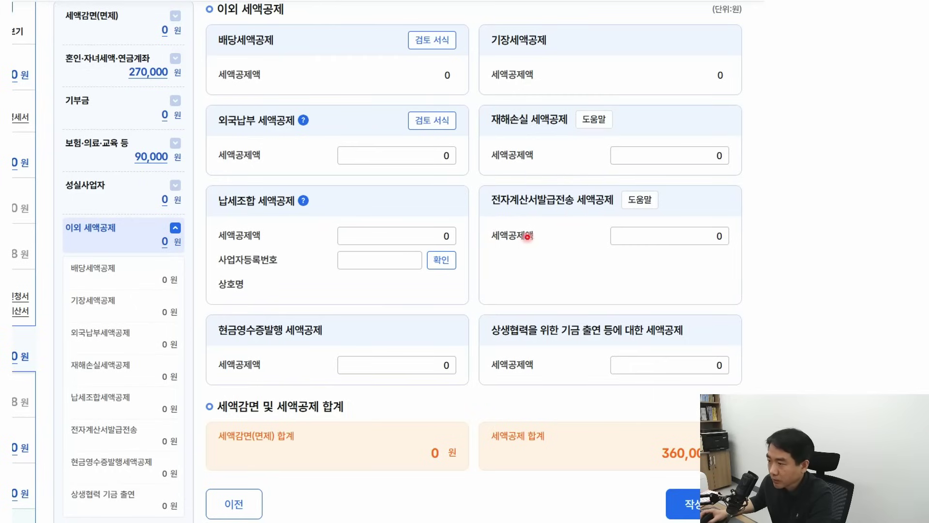
{"action": "left_click", "coordinate": [640, 200]}
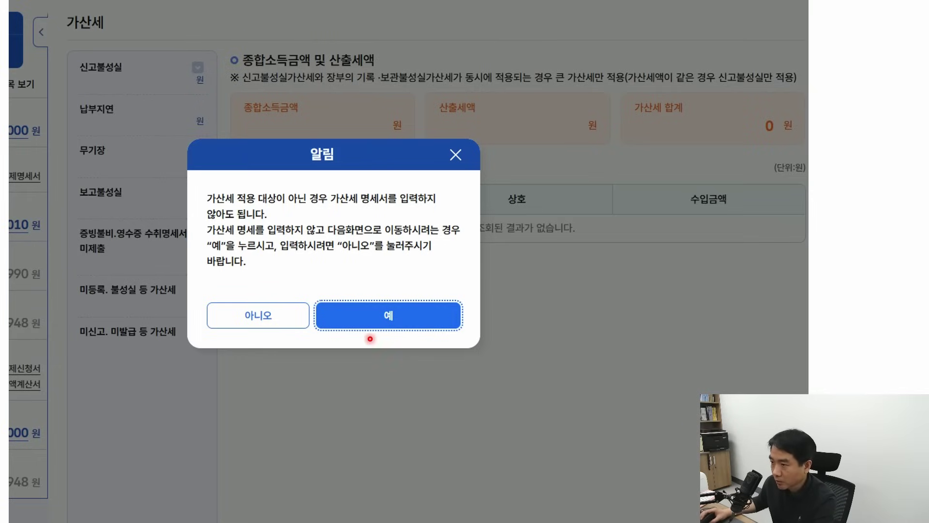
Skip the 가산세 statement and complete the 기납부세액 section with all prepaid tax amounts left at 0
{"action": "left_click", "coordinate": [361, 315]}
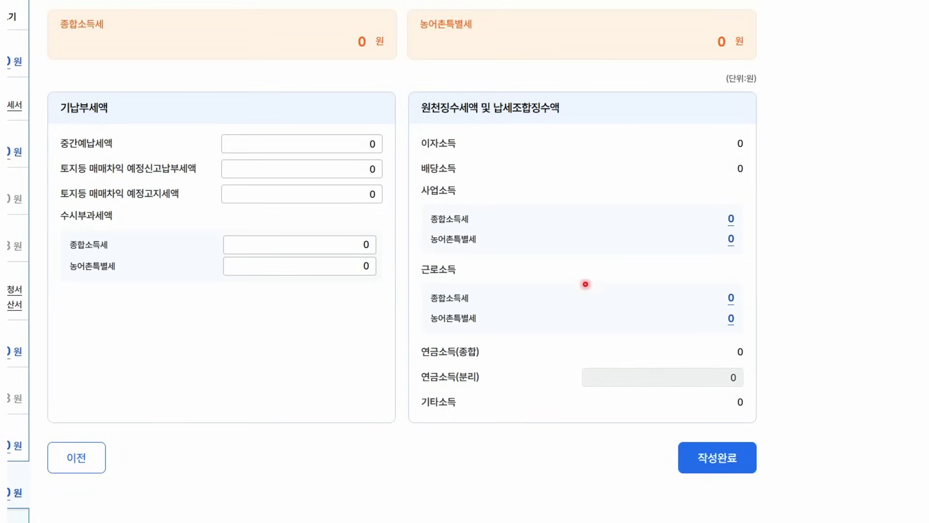
{"action": "left_click", "coordinate": [715, 463]}
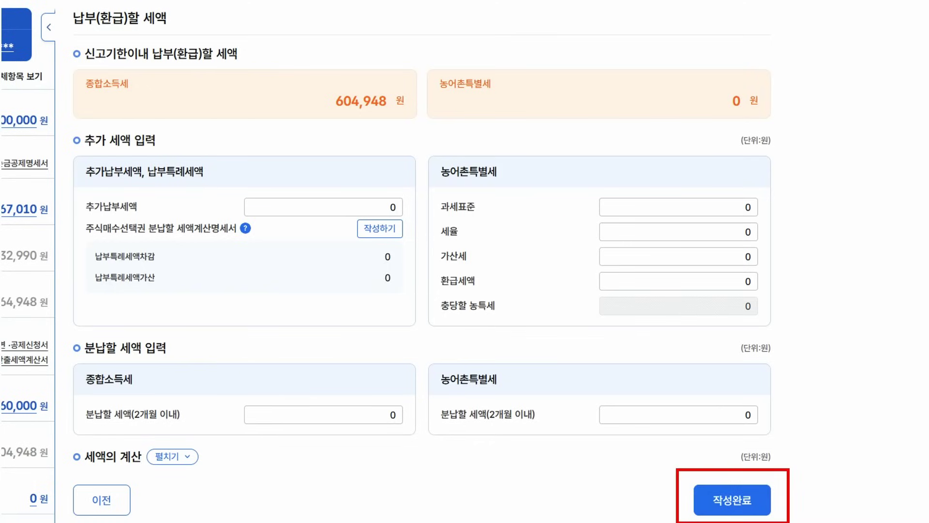
Complete the 납부(환급)할 세액 section, choosing to check the validation's 경고/안내 messages, and proceed to the return submission page
{"action": "left_click", "coordinate": [711, 498]}
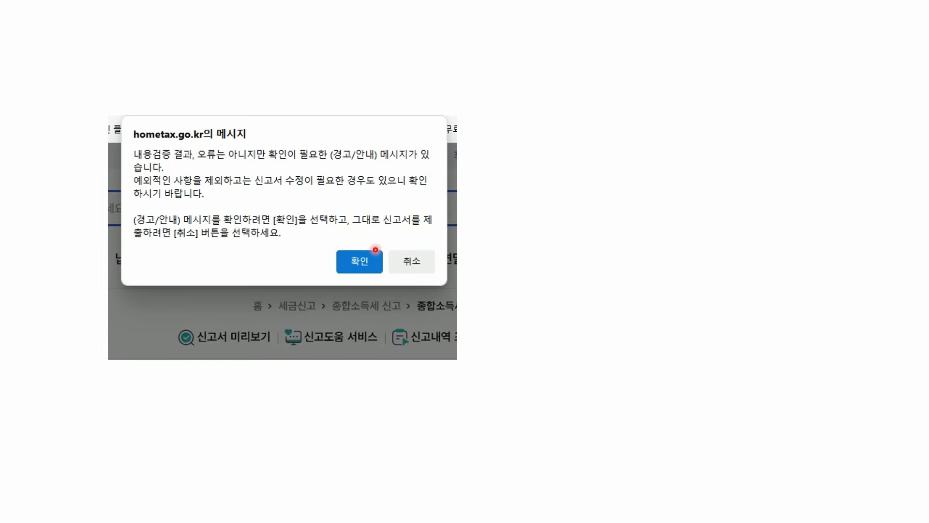
{"action": "left_click", "coordinate": [371, 259]}
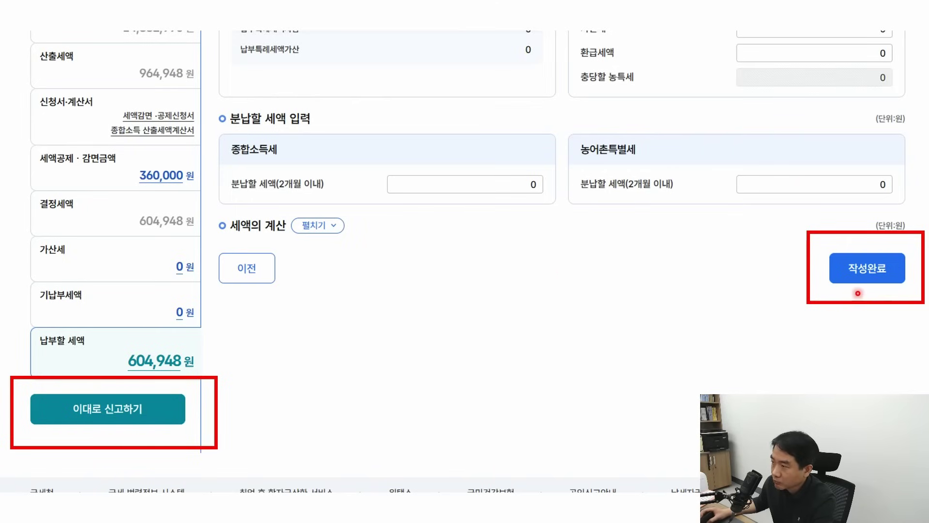
{"action": "left_click", "coordinate": [856, 259]}
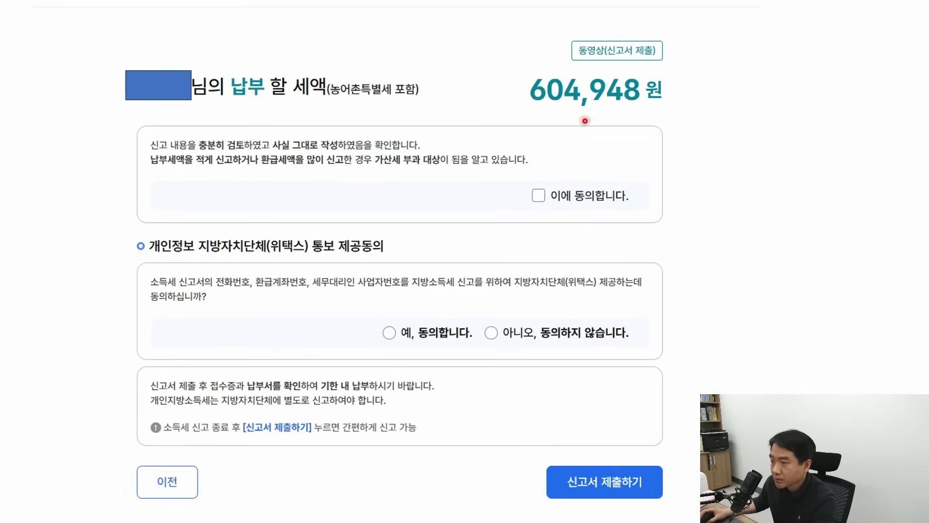
{"action": "key", "text": "alt+Tab"}
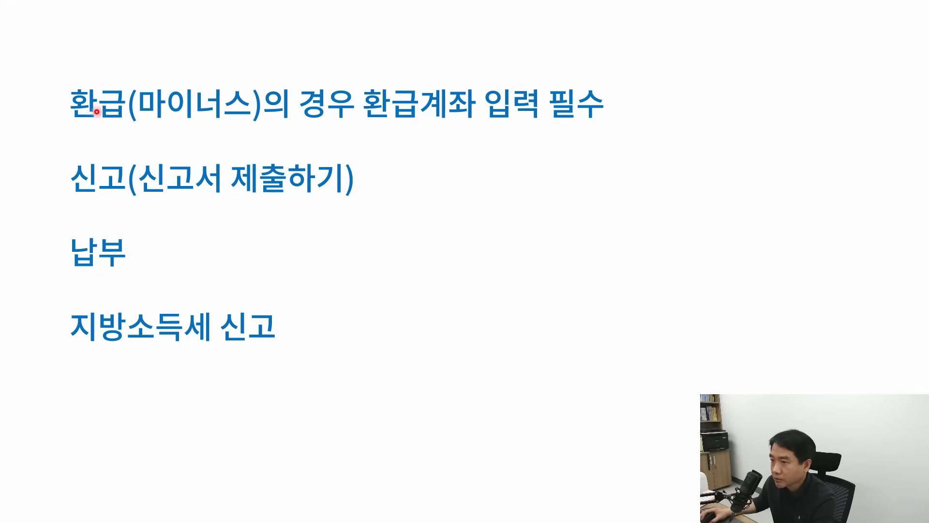